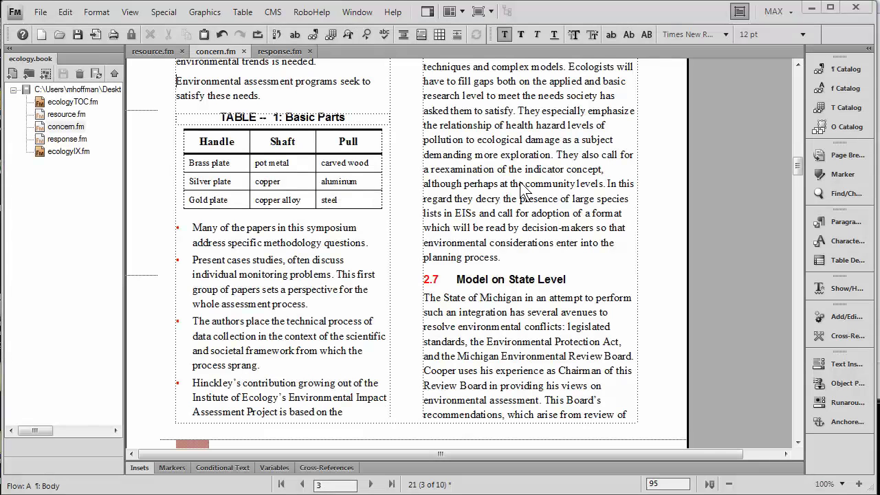
{"action": "triple_click", "coordinate": [496, 163]}
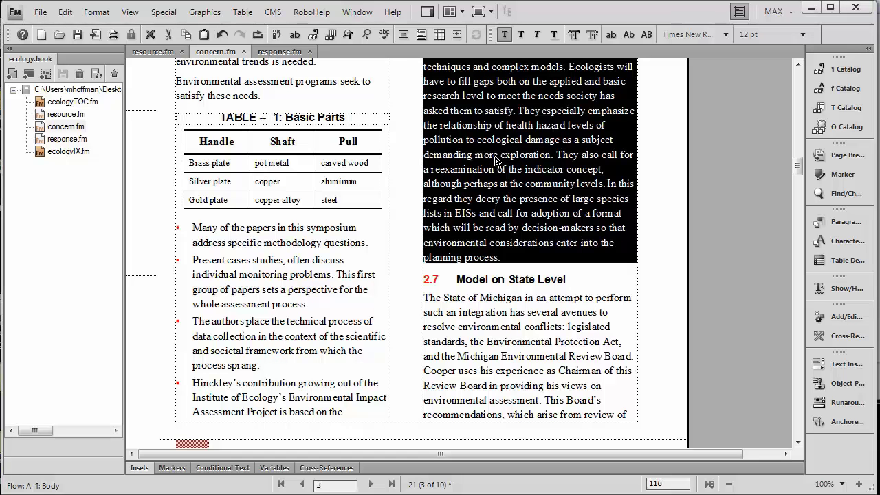
{"action": "double_click", "coordinate": [337, 261]}
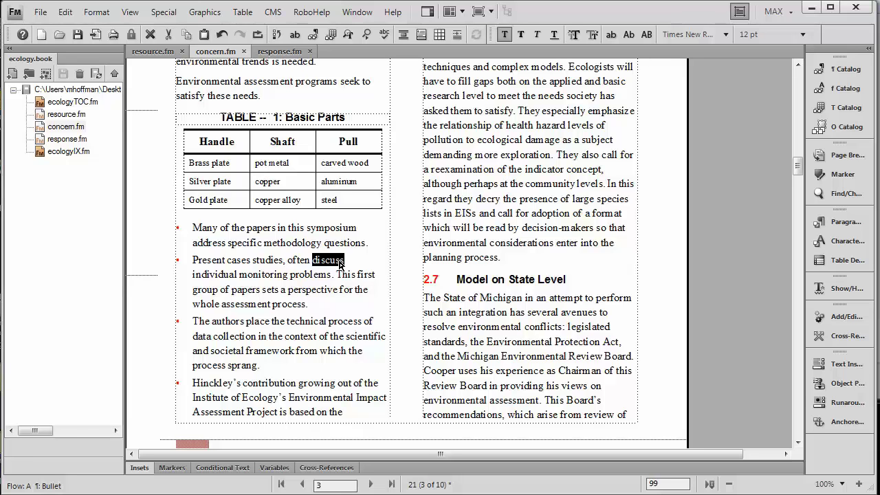
{"action": "left_click", "coordinate": [338, 263]}
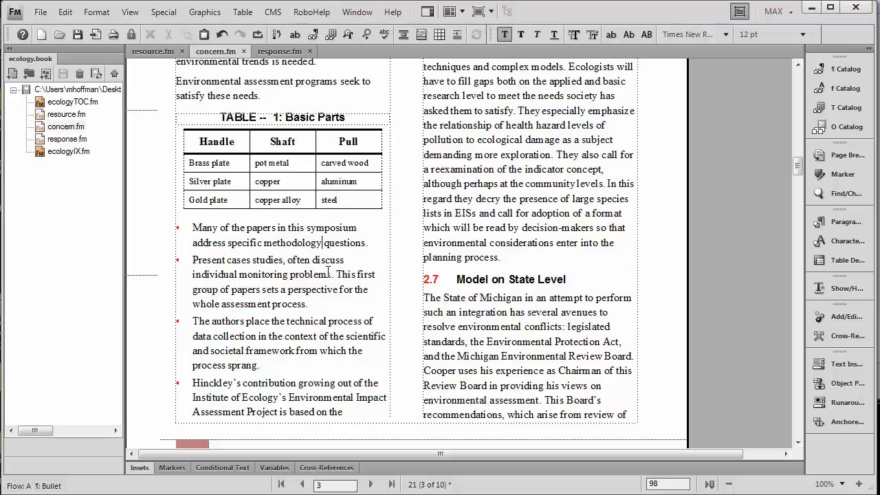
Insert a footnote after "methodology" in the first bullet, reading "carved wood defined in Wikipedia", and return to the body text.
{"action": "left_click", "coordinate": [154, 14]}
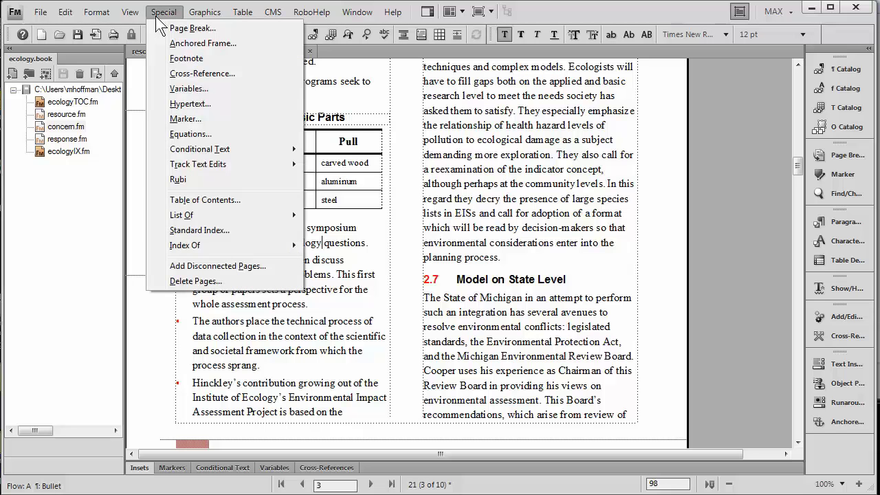
{"action": "left_click", "coordinate": [178, 60]}
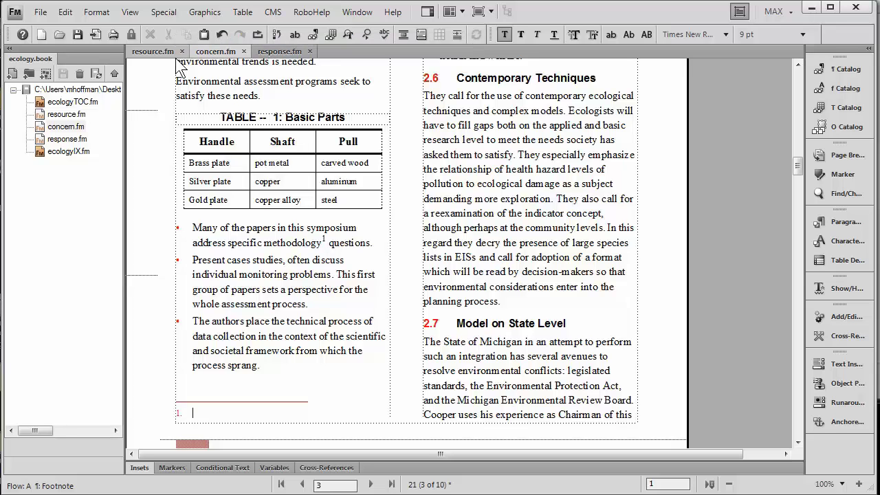
{"action": "type", "text": "carved wood defined in W"}
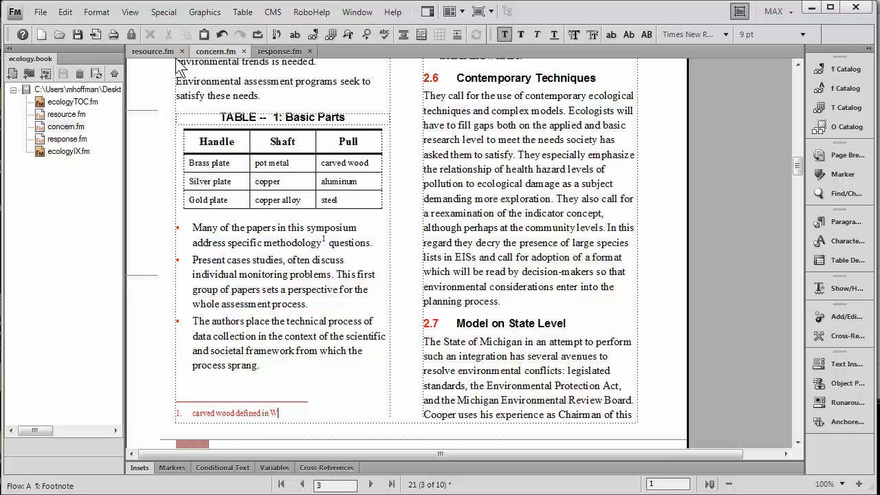
{"action": "type", "text": "ikipedia"}
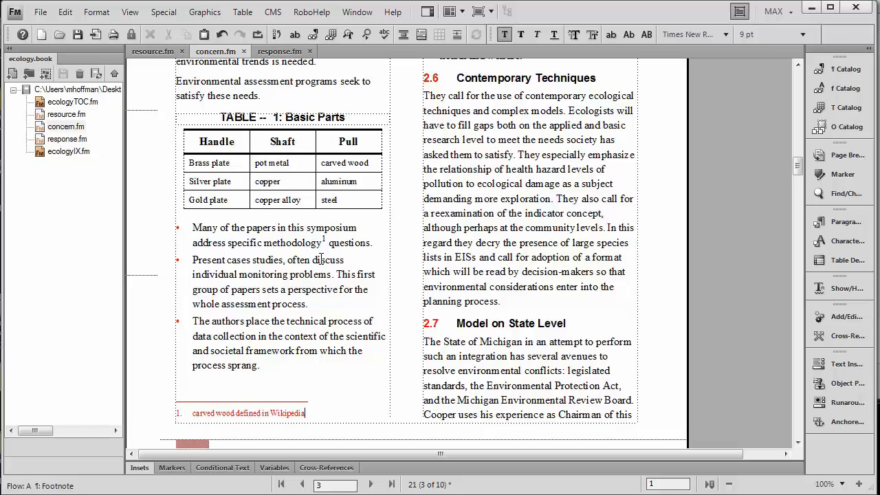
{"action": "key", "text": "Escape"}
Add "and further methods" after the footnoted "methodology" and attach a footnote to it reading "another footnote".
{"action": "type", "text": "and further met"}
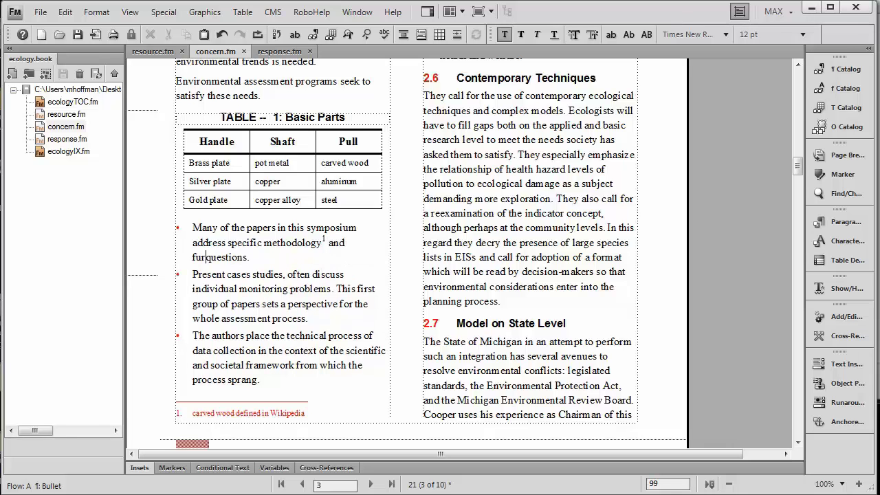
{"action": "type", "text": "hods"}
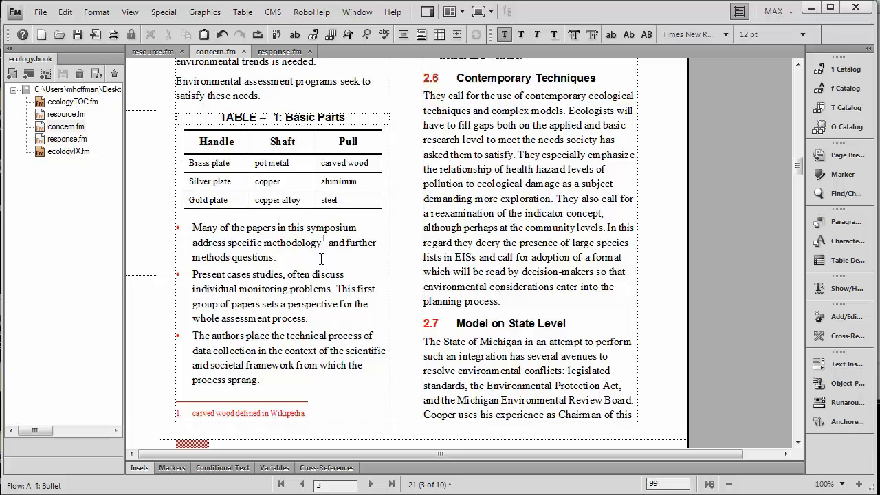
{"action": "key", "text": "Escape"}
{"action": "type", "text": "sf"}
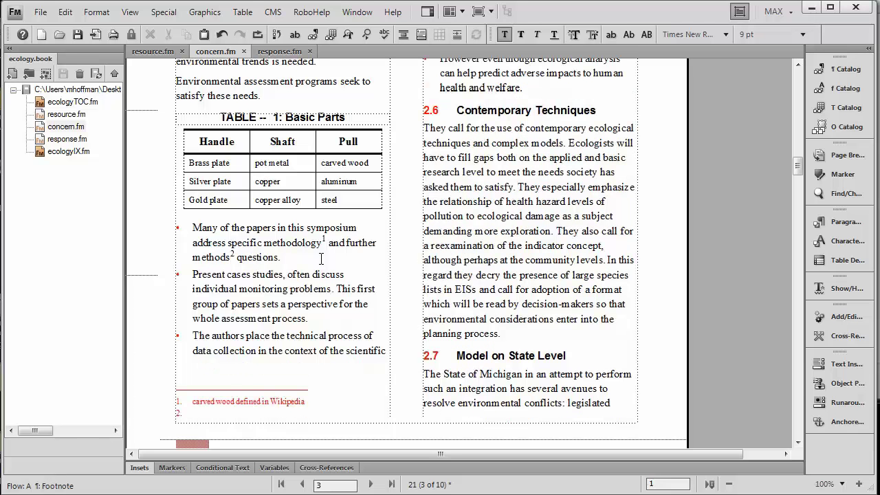
{"action": "type", "text": "another footnote"}
{"action": "left_click", "coordinate": [321, 259]}
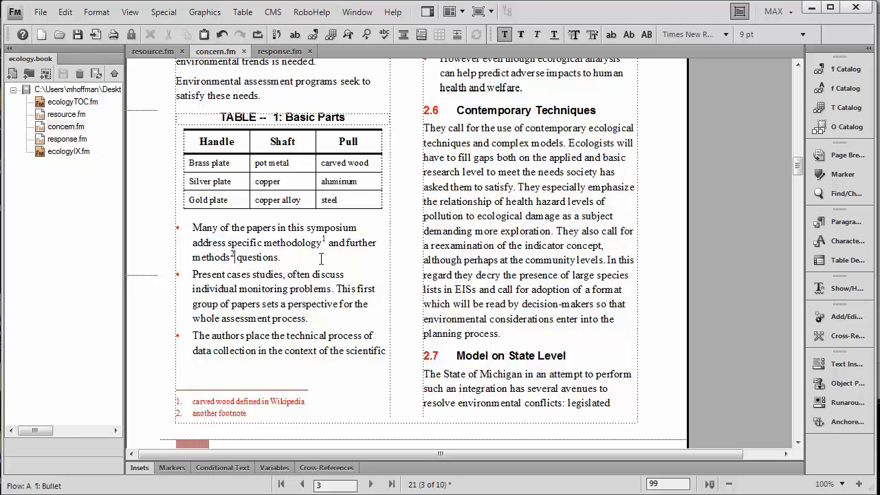
Move "methods" with its footnote from the first bullet to before "needs" in the paragraph above the Basic Parts table.
{"action": "double_click", "coordinate": [212, 258]}
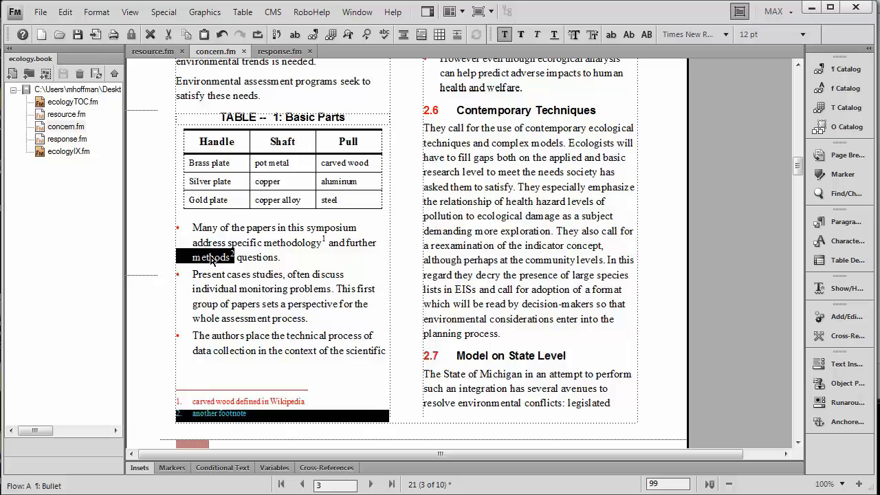
{"action": "right_click", "coordinate": [212, 258]}
{"action": "left_click", "coordinate": [240, 230]}
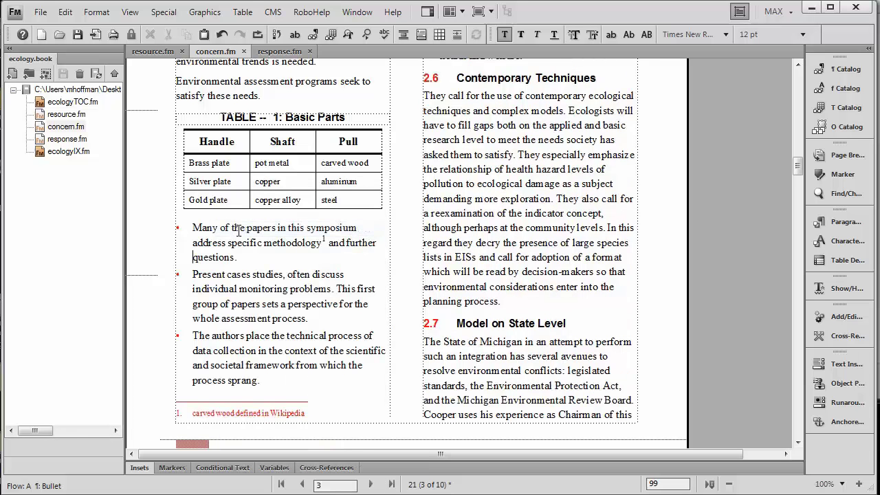
{"action": "left_click", "coordinate": [233, 98]}
{"action": "key", "text": "ctrl+v"}
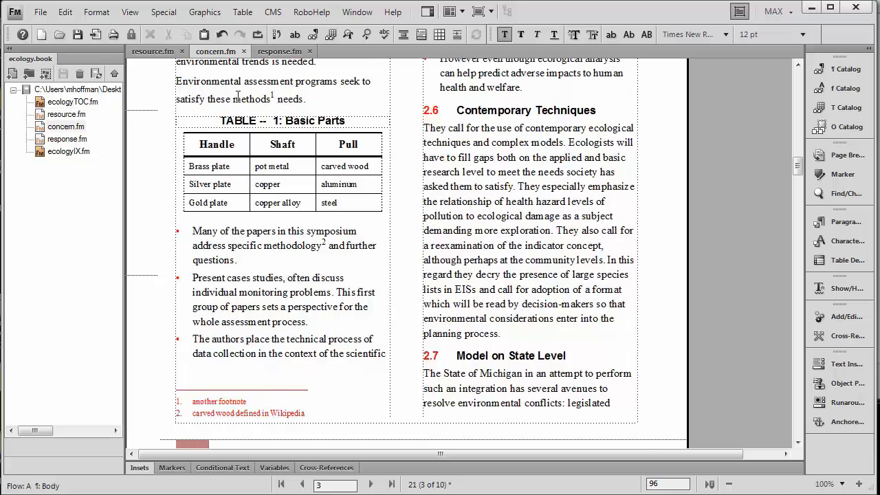
{"action": "left_click_drag", "start_coordinate": [274, 98], "coordinate": [264, 99]}
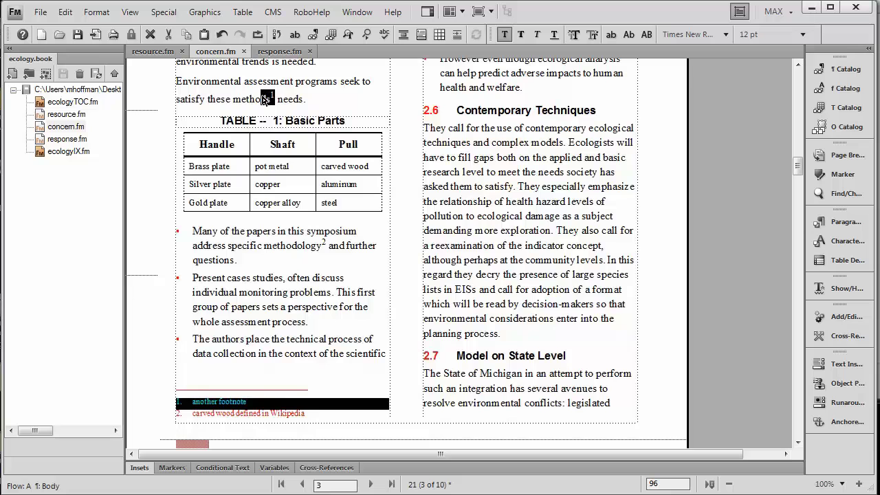
{"action": "left_click", "coordinate": [264, 99]}
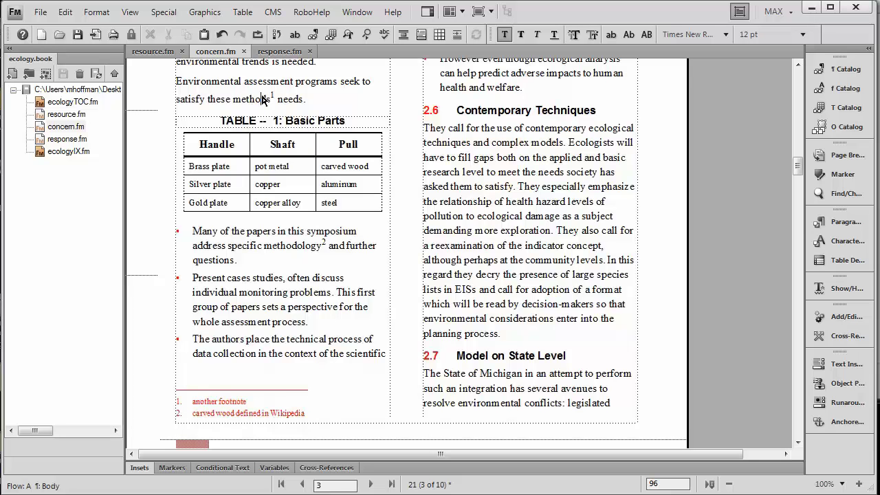
Add a table footnote after "pot metal" in the Brass plate row, reading "commonly available in the USA", and return to the cell.
{"action": "left_click", "coordinate": [288, 169]}
{"action": "left_click", "coordinate": [158, 13]}
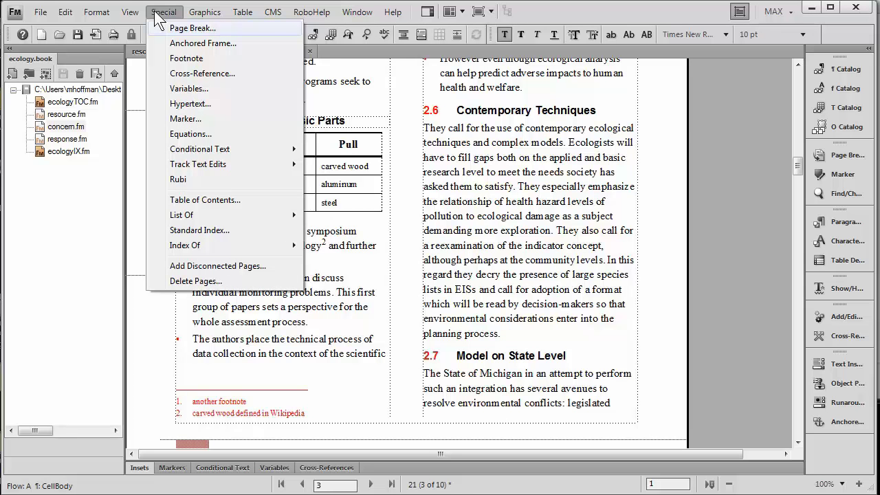
{"action": "left_click", "coordinate": [180, 59]}
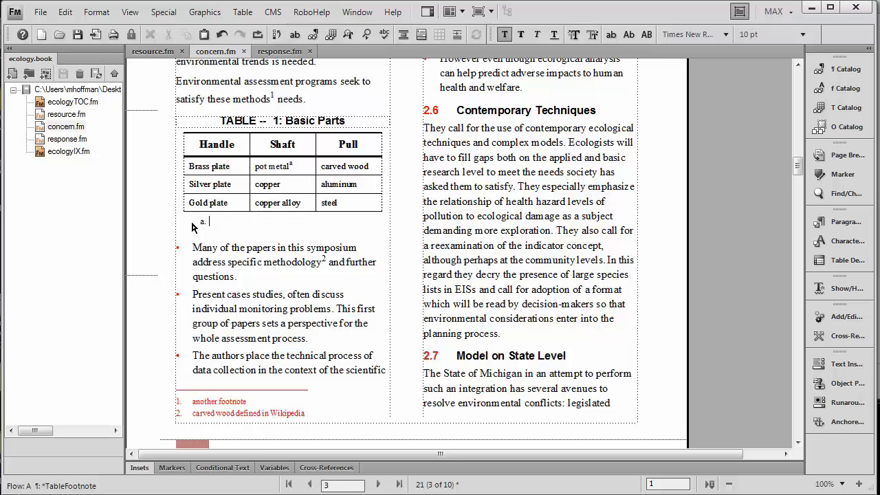
{"action": "type", "text": "commonly available in the USA"}
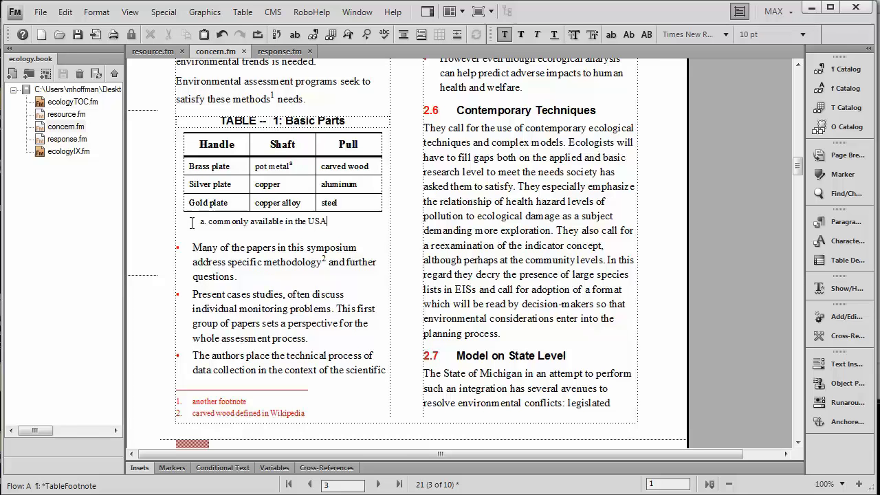
{"action": "key", "text": "Escape"}
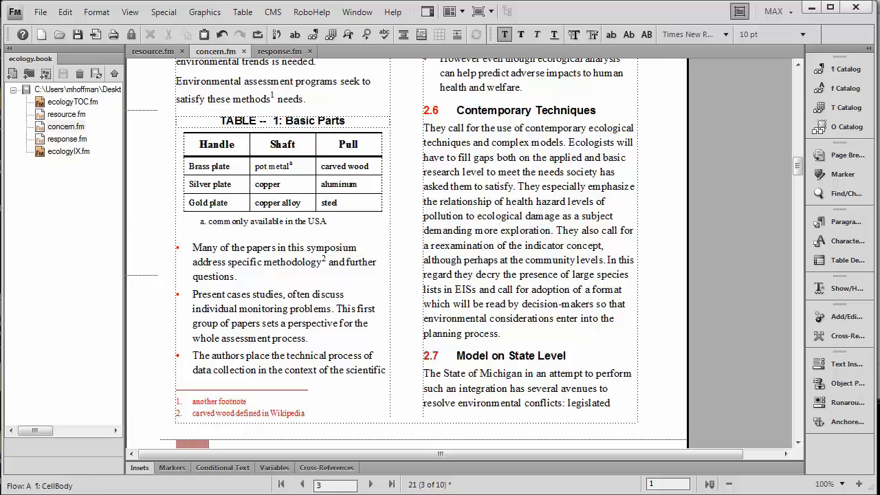
Extend the "pot metal" cell with "and copper plating" and add a table footnote to it reading "using common chemicals".
{"action": "type", "text": "and copper platin"}
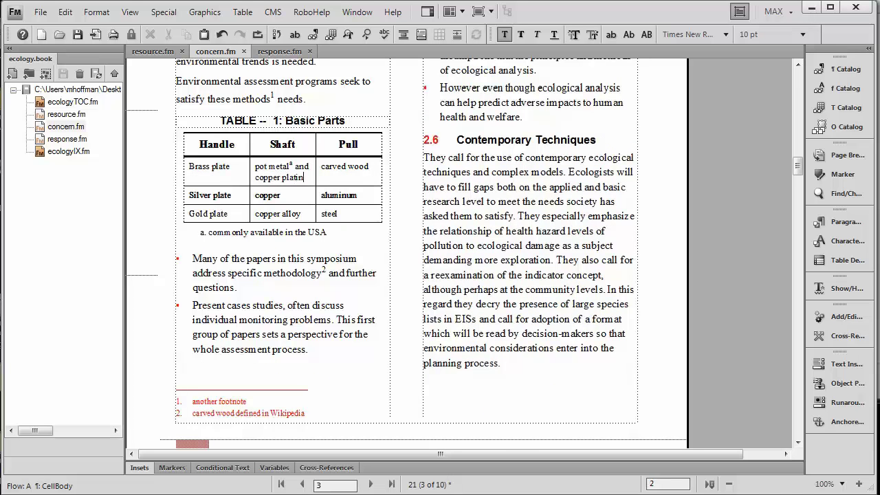
{"action": "type", "text": "g"}
{"action": "key", "text": "Escape"}
{"action": "key", "text": "s"}
{"action": "key", "text": "f"}
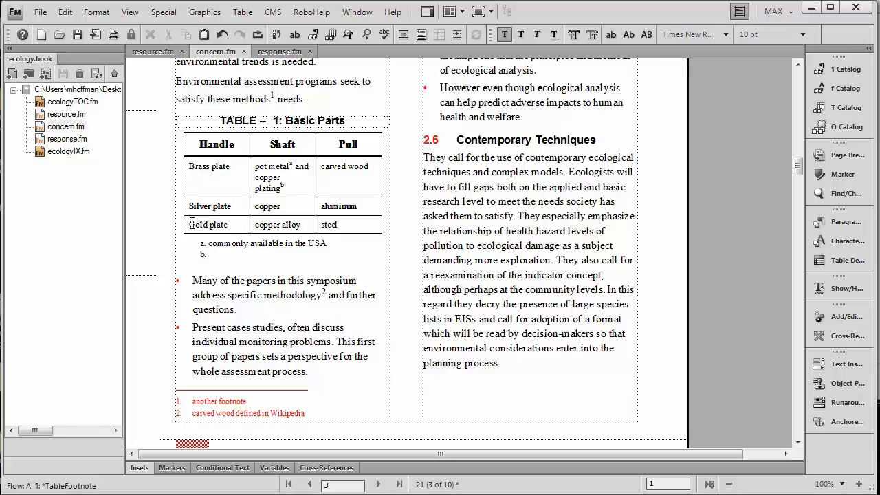
{"action": "type", "text": "using common chemicals"}
{"action": "left_click", "coordinate": [536, 124]}
Check the Basic Parts table's format settings in the Table Designer, then close it.
{"action": "left_click", "coordinate": [313, 160]}
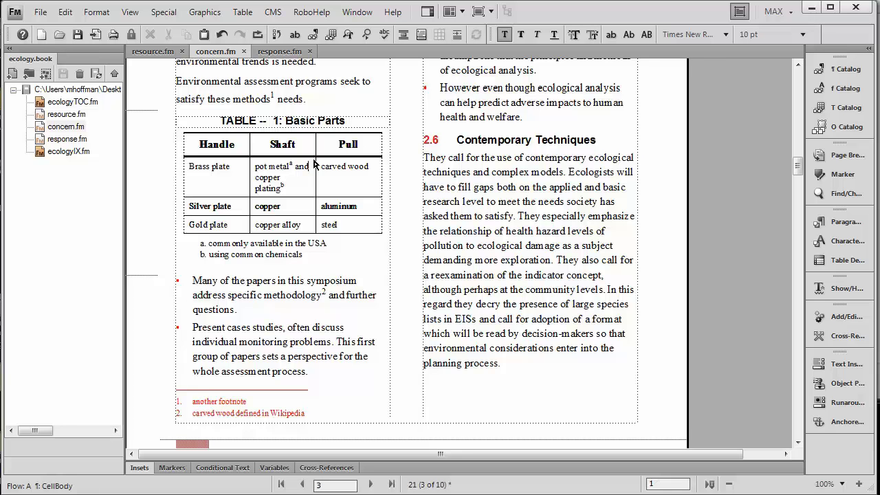
{"action": "key", "text": "ctrl+t"}
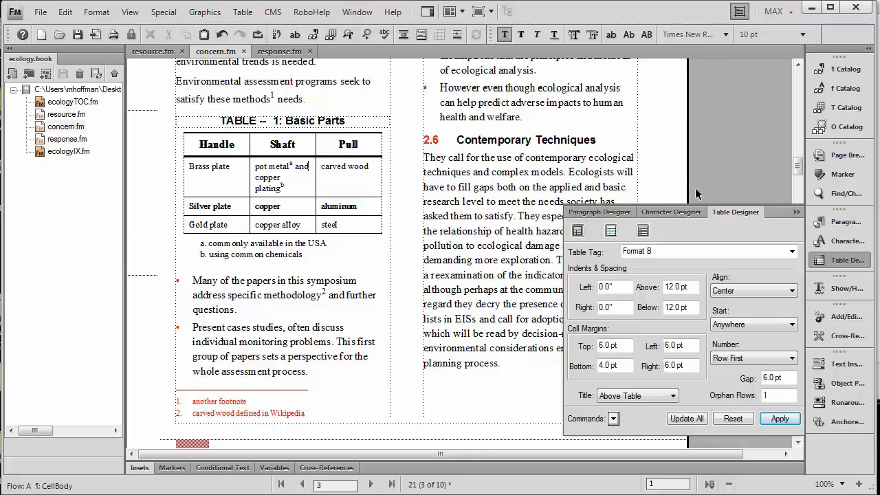
{"action": "left_click", "coordinate": [798, 213]}
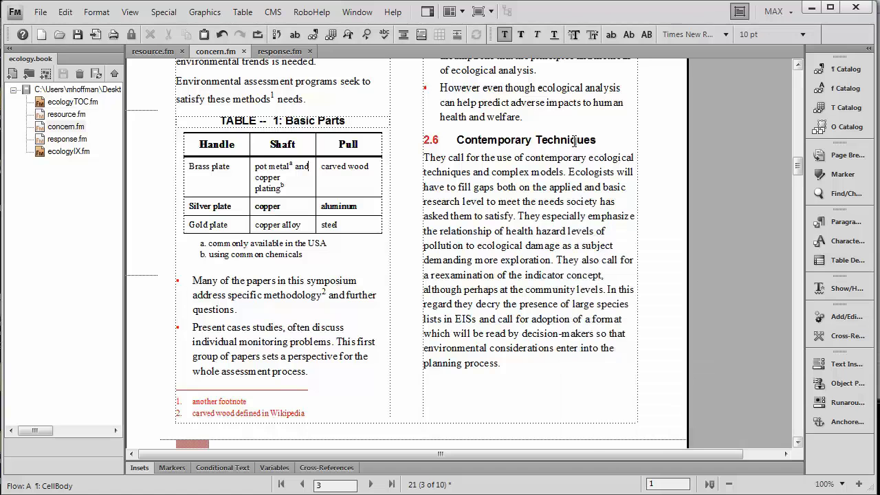
Insert a Format B table with 3 columns and 3 body rows after the bullet ending "health and welfare.".
{"action": "left_click", "coordinate": [477, 121]}
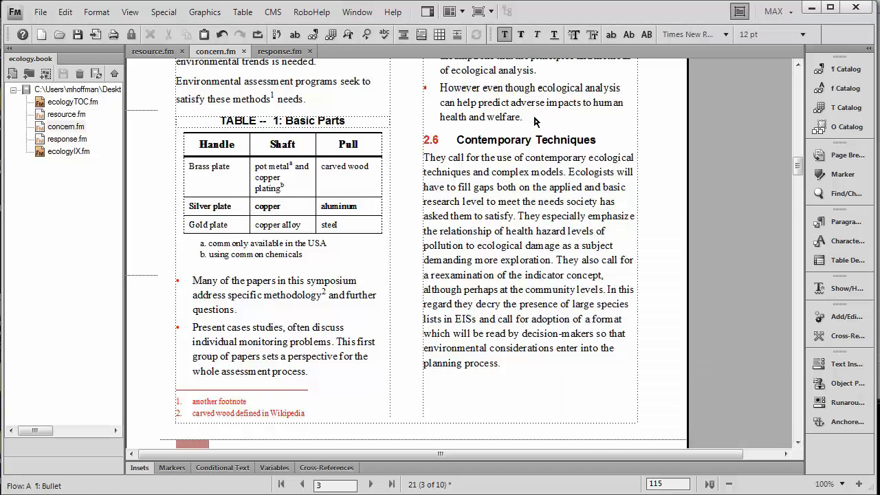
{"action": "left_click", "coordinate": [244, 12]}
{"action": "left_click", "coordinate": [275, 28]}
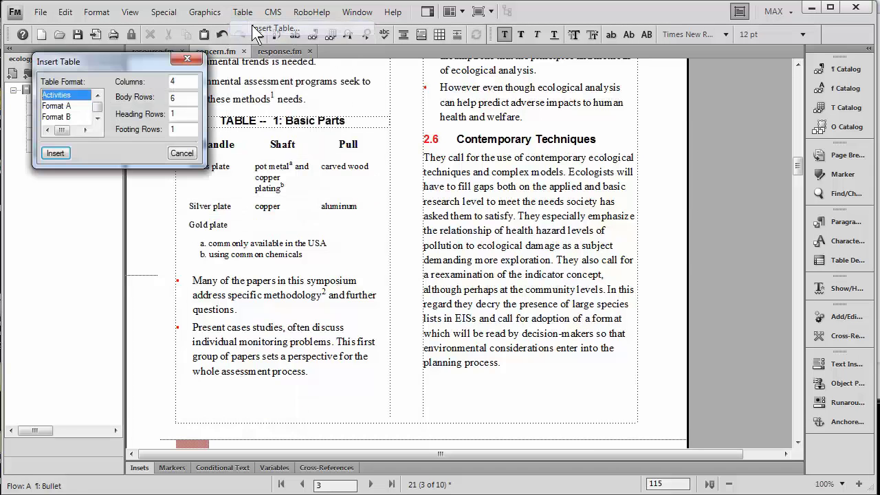
{"action": "left_click", "coordinate": [57, 117]}
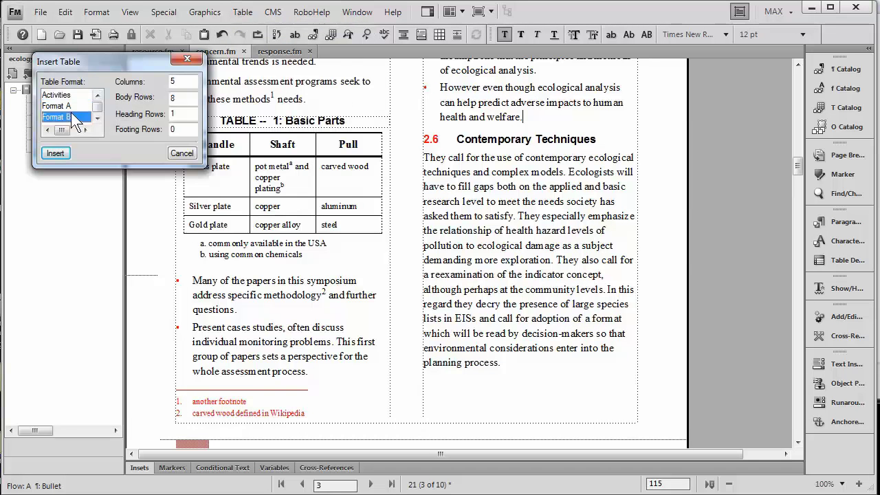
{"action": "left_click", "coordinate": [170, 81]}
{"action": "type", "text": "3"}
{"action": "double_click", "coordinate": [177, 98]}
{"action": "type", "text": "3"}
{"action": "left_click", "coordinate": [60, 149]}
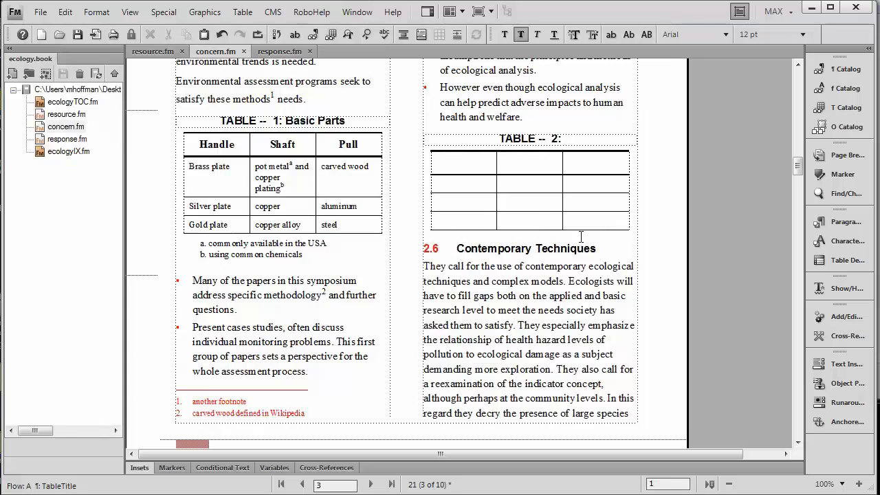
Enter "add some text right here" in the middle cell of the new table's first body row.
{"action": "left_click", "coordinate": [522, 183]}
{"action": "type", "text": "ad"}
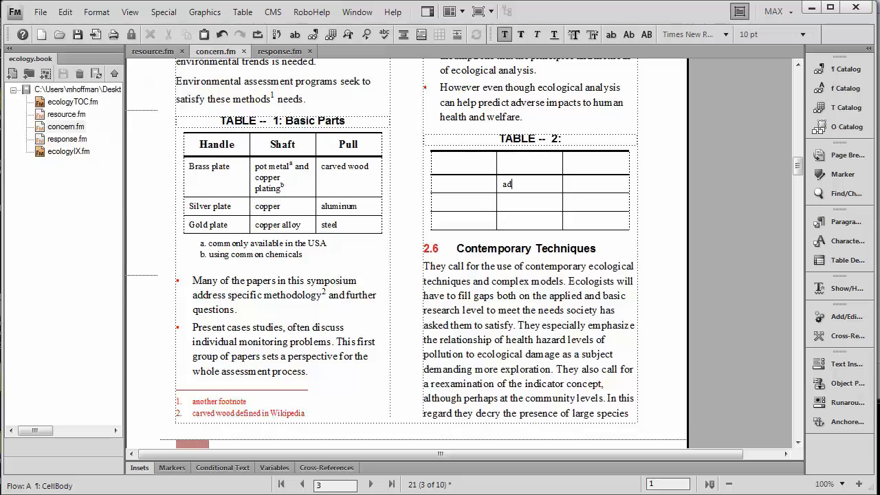
{"action": "type", "text": "d some text righ"}
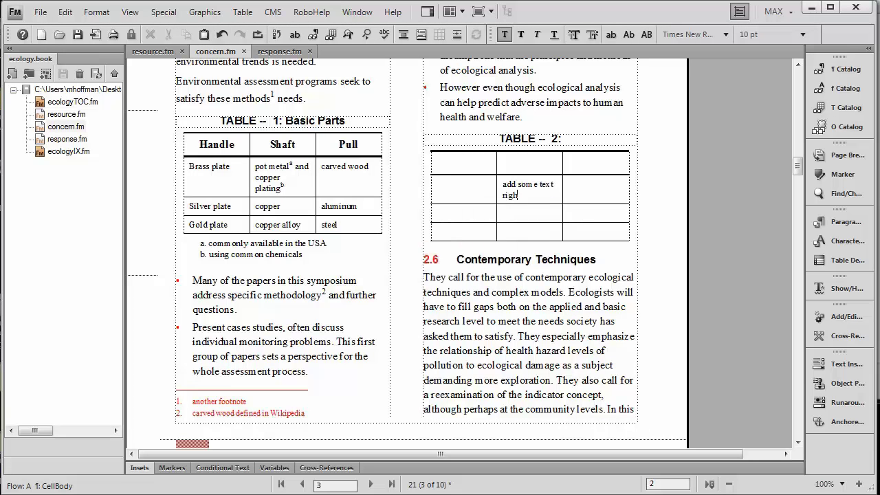
{"action": "type", "text": "t here"}
Move "copper plating" with its footnote from the Basic Parts table into the last cell of the new table's first body row.
{"action": "left_click_drag", "start_coordinate": [255, 179], "coordinate": [285, 192]}
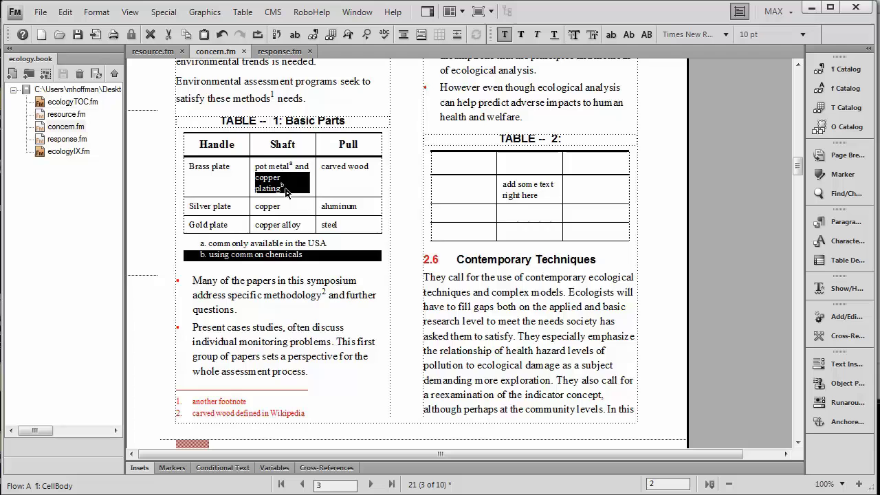
{"action": "key", "text": "ctrl+x"}
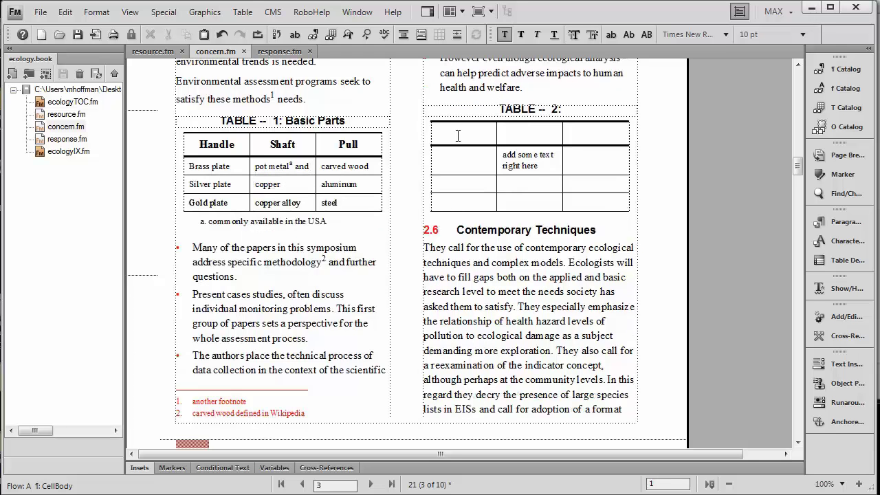
{"action": "left_click", "coordinate": [587, 157]}
{"action": "key", "text": "ctrl+v"}
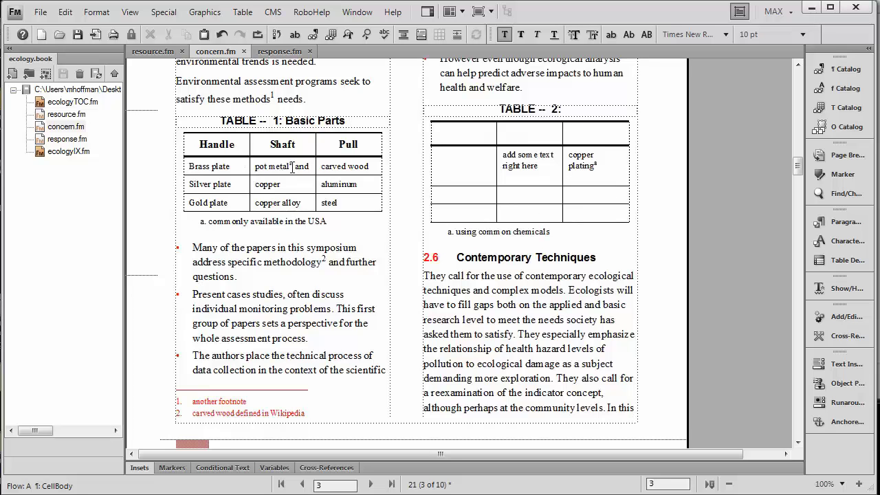
Move "metal" with its footnote from the Basic Parts table's Shaft column into the first cell of the new table's first body row.
{"action": "left_click_drag", "start_coordinate": [293, 167], "coordinate": [270, 167]}
{"action": "key", "text": "ctrl+x"}
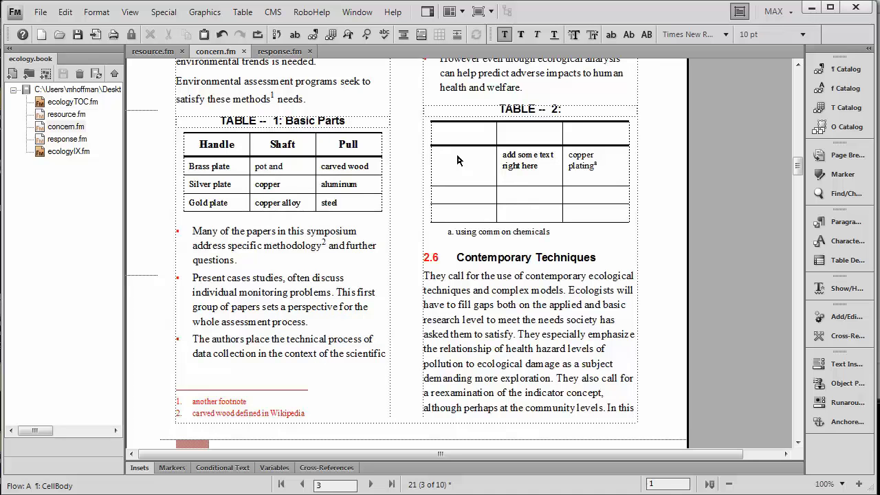
{"action": "key", "text": "ctrl+v"}
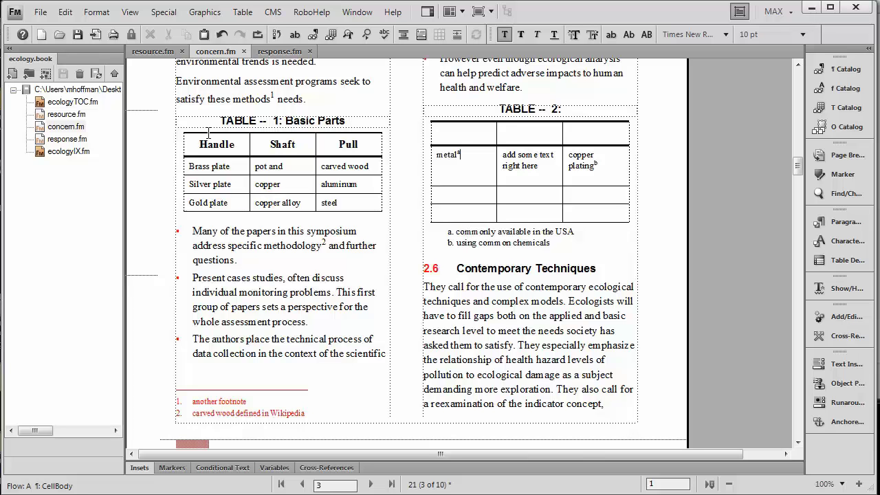
Open the document's numbering properties and examine the footnote numbering options and the formats available for restarting on each page.
{"action": "left_click", "coordinate": [108, 13]}
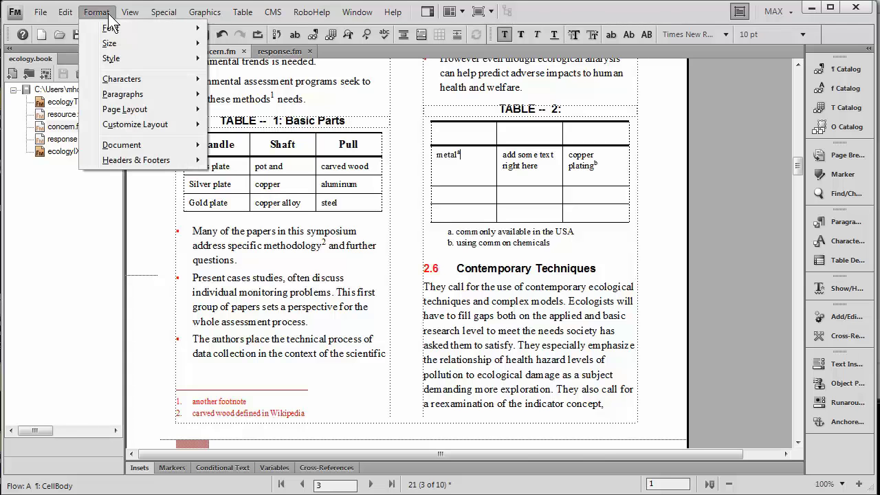
{"action": "mouse_move", "coordinate": [196, 145]}
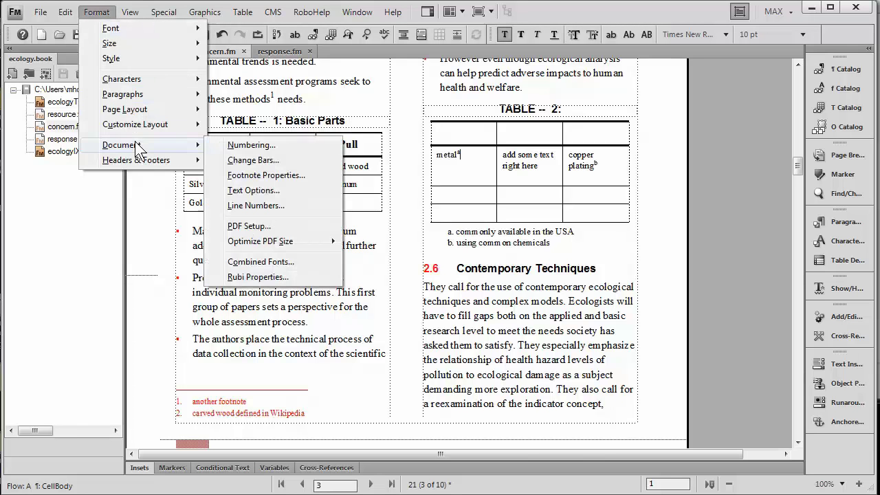
{"action": "left_click", "coordinate": [249, 145]}
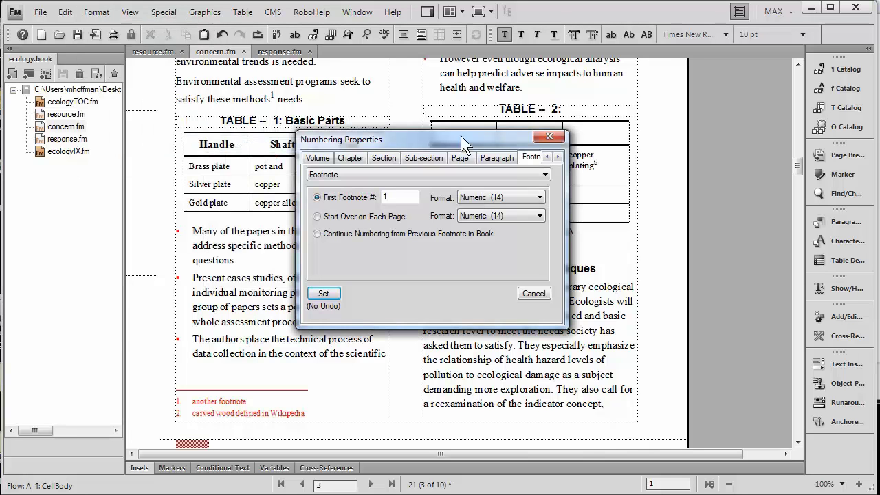
{"action": "left_click", "coordinate": [558, 156]}
{"action": "left_click", "coordinate": [558, 156]}
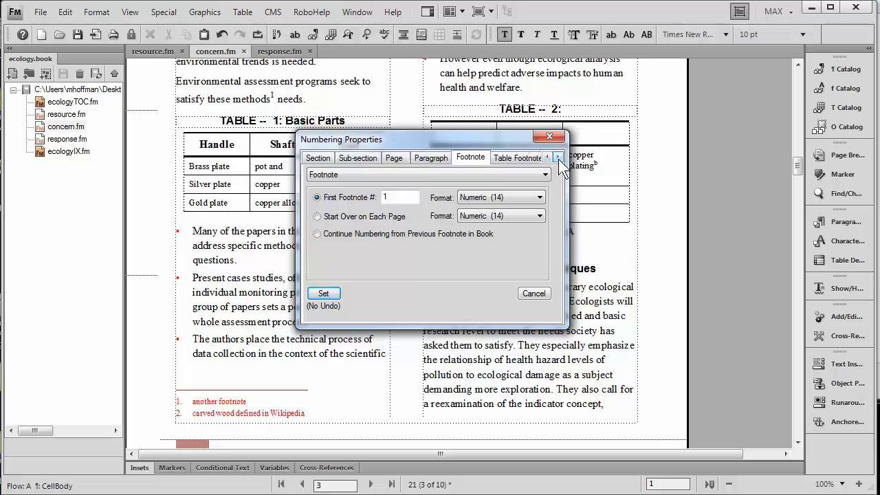
{"action": "left_click", "coordinate": [557, 157]}
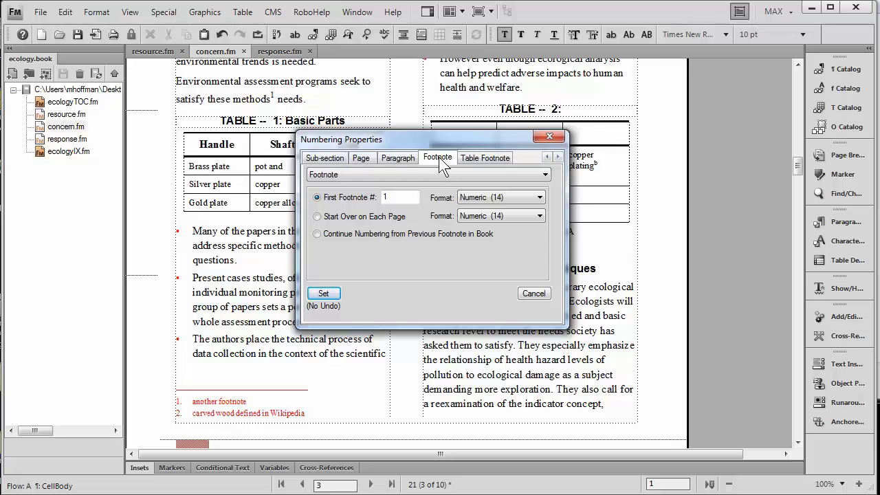
{"action": "left_click_drag", "start_coordinate": [442, 142], "coordinate": [461, 89]}
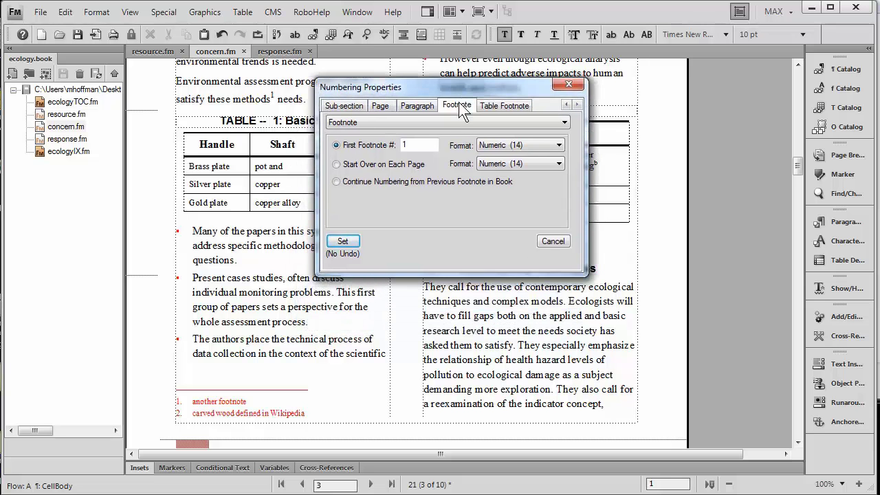
{"action": "left_click", "coordinate": [559, 164]}
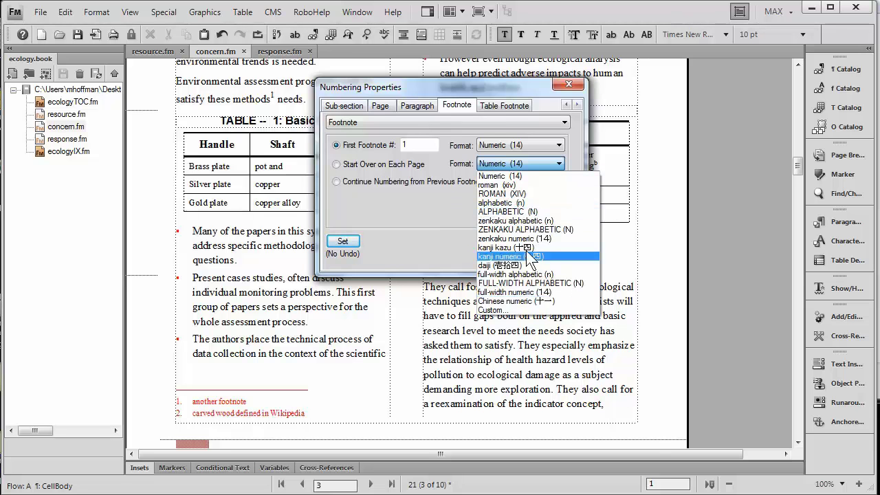
{"action": "left_click", "coordinate": [452, 213]}
Check the numbering formats available for table footnotes, then close the numbering properties without applying changes.
{"action": "left_click", "coordinate": [489, 106]}
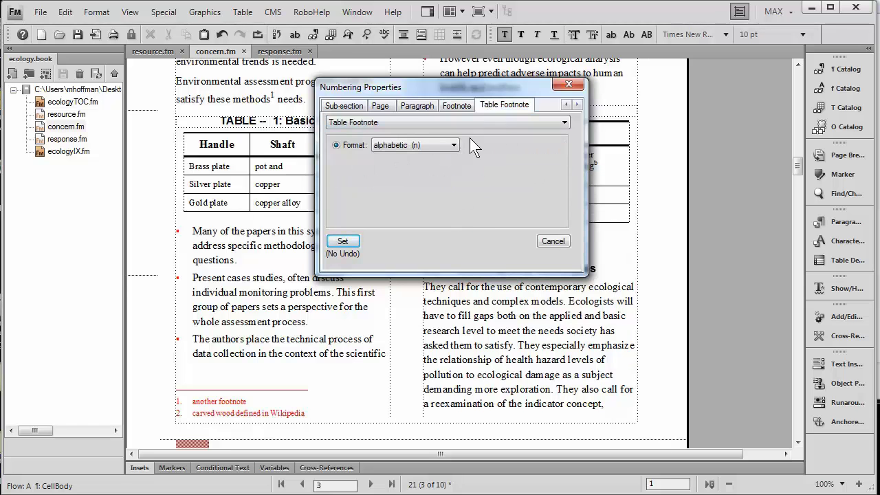
{"action": "left_click", "coordinate": [453, 146]}
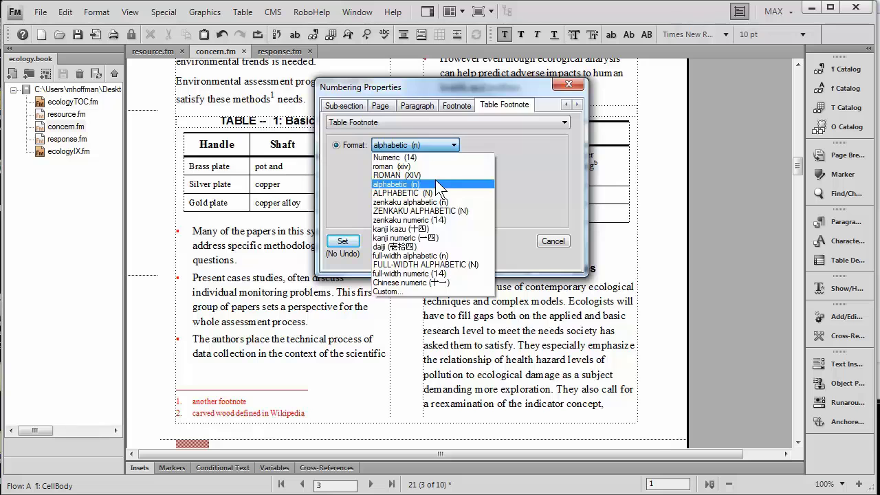
{"action": "left_click", "coordinate": [523, 167]}
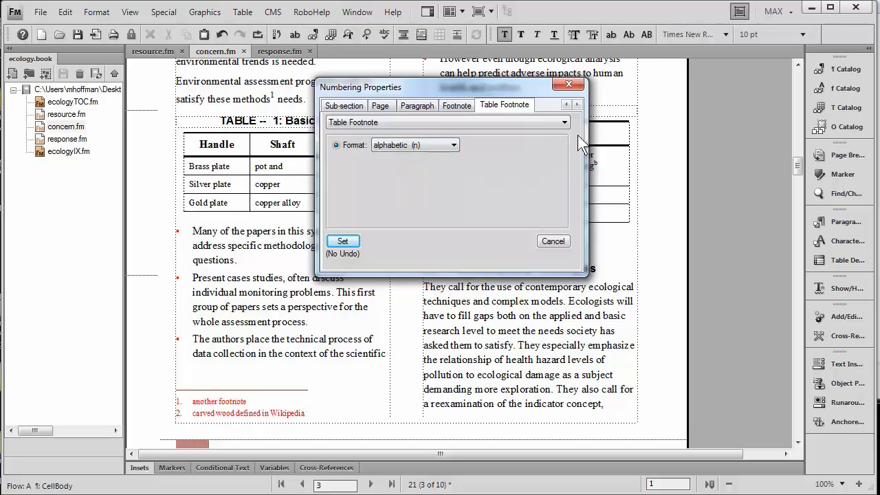
{"action": "left_click", "coordinate": [574, 85]}
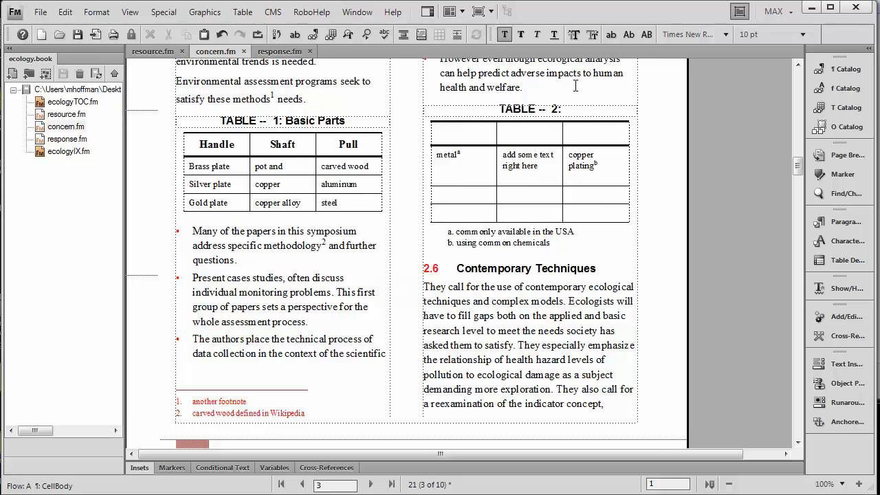